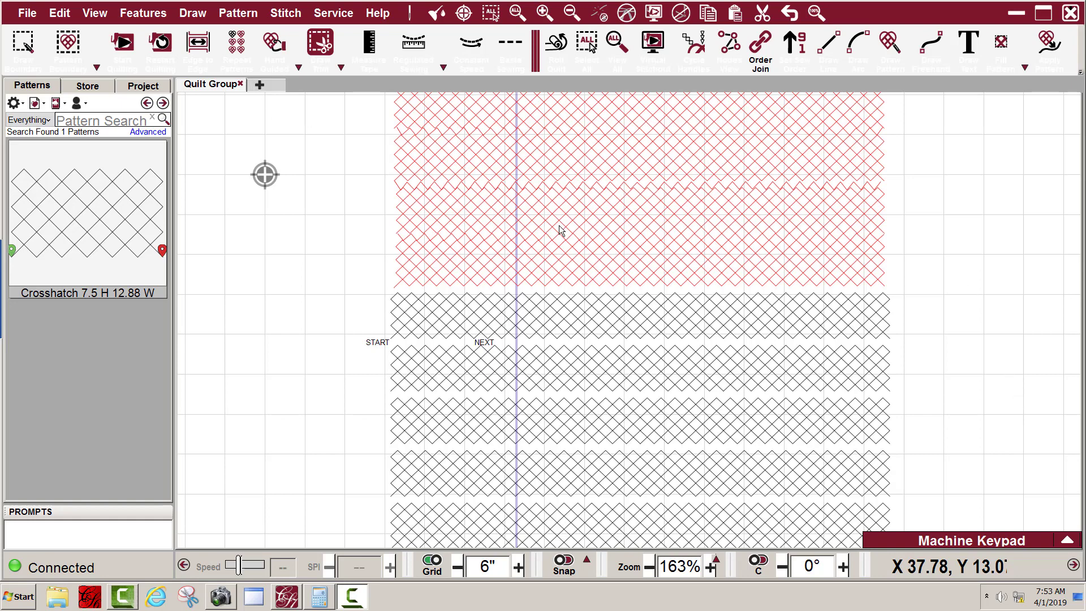
- Delete the topmost sewn crosshatch row from the layout
scroll(922, 204, up, 2)
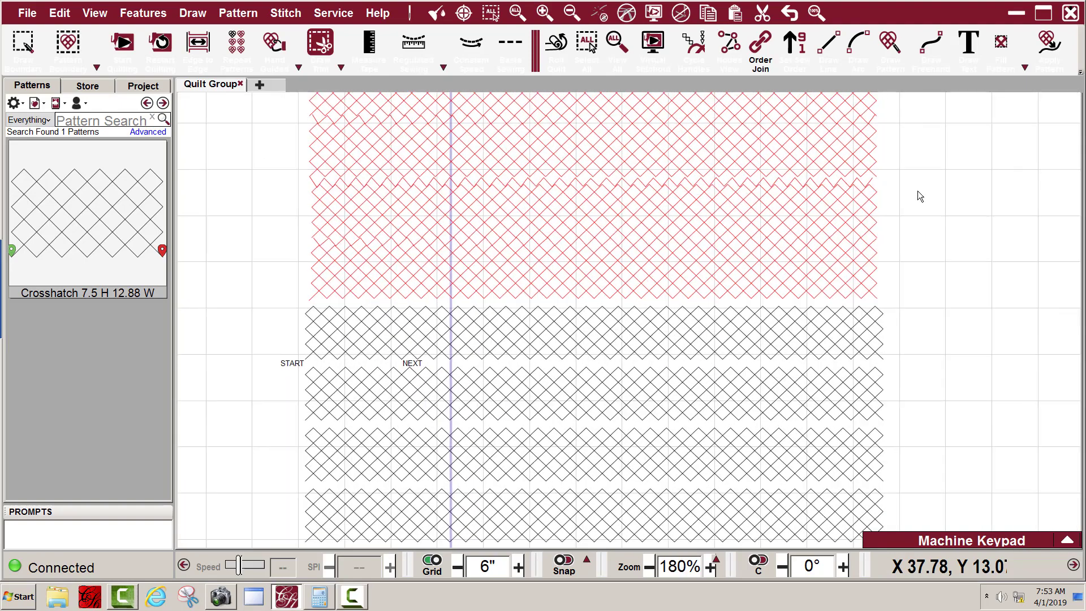
scroll(902, 226, down, 3)
scroll(566, 326, down, 3)
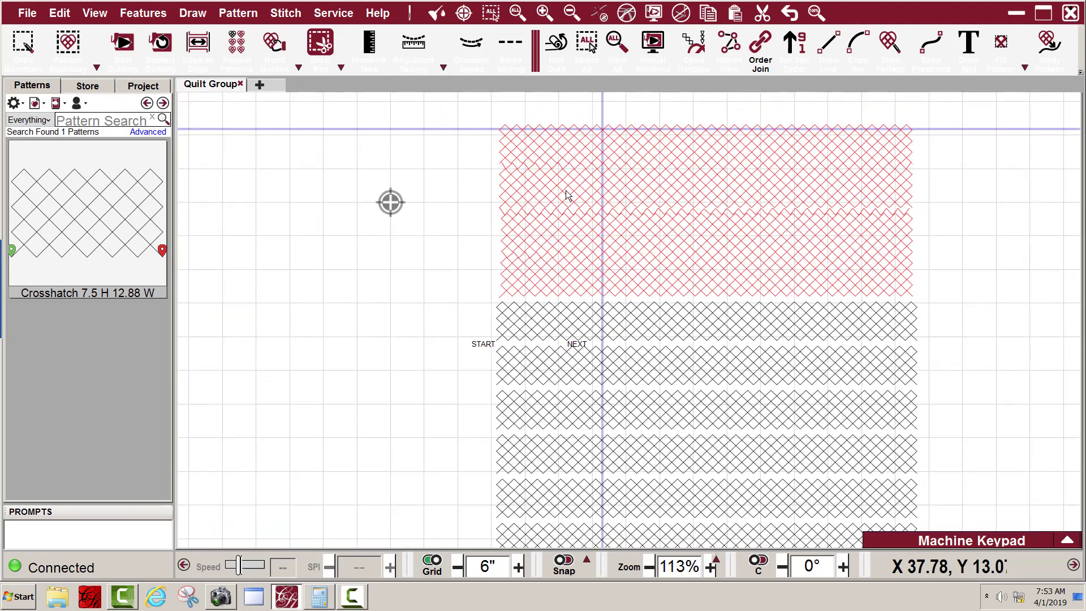
scroll(648, 177, up, 5)
scroll(537, 167, up, 2)
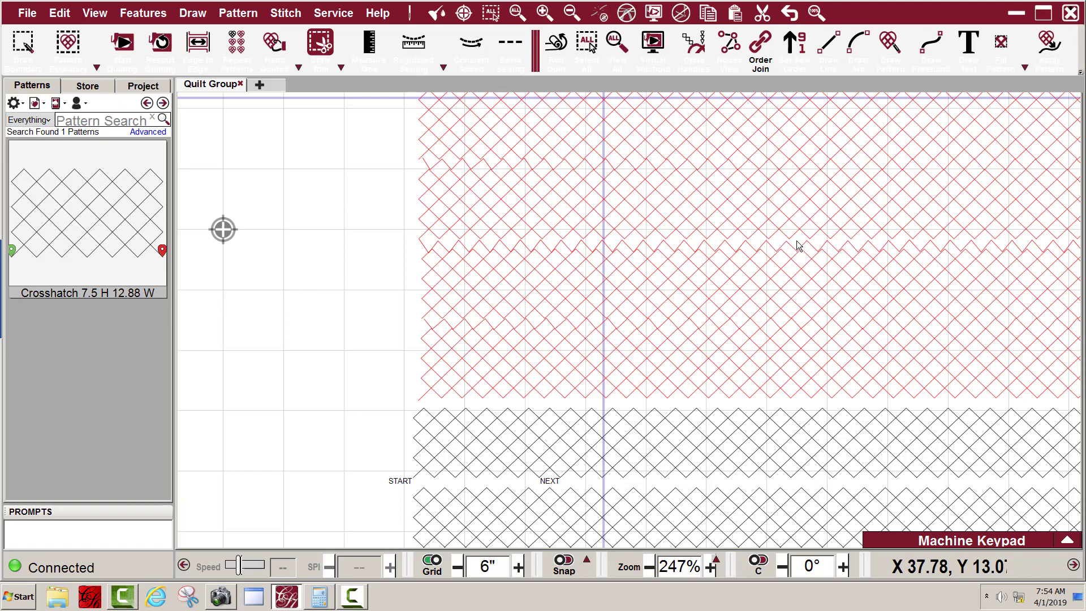
scroll(509, 258, down, 3)
scroll(448, 261, down, 3)
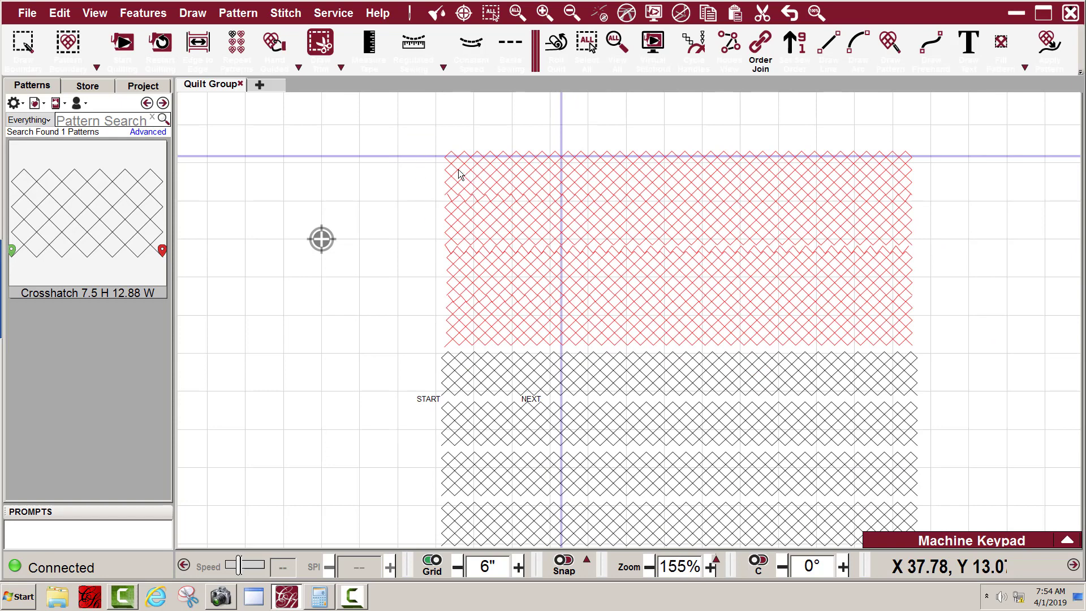
drag(402, 136, 951, 273)
key(Delete)
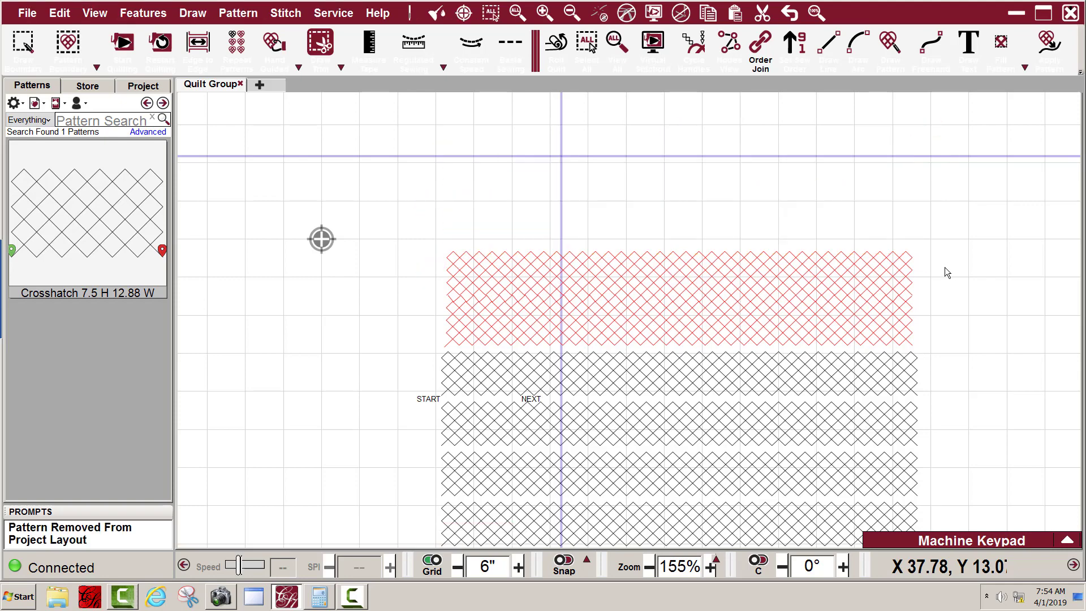
- Delete the next sewn crosshatch row, leaving one red row above the black rows
scroll(523, 299, up, 1)
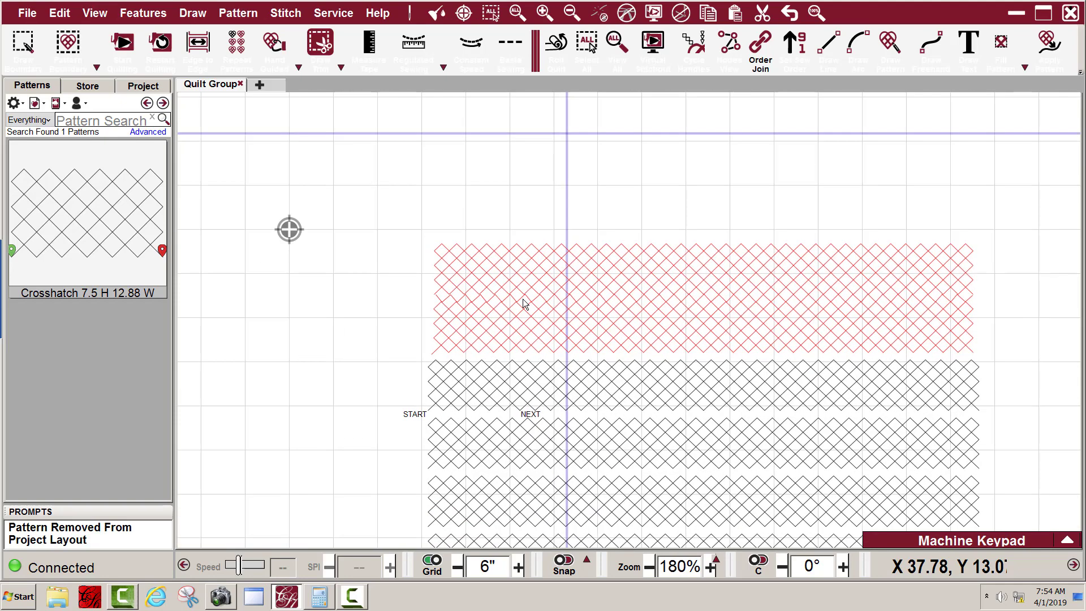
scroll(486, 308, up, 1)
drag(413, 224, 1044, 325)
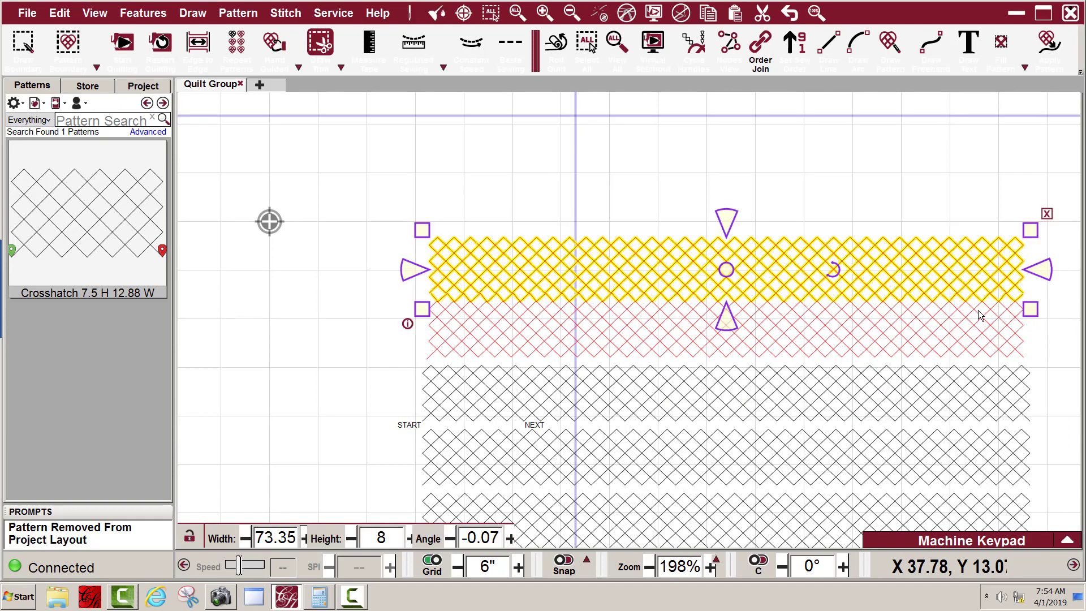
key(Delete)
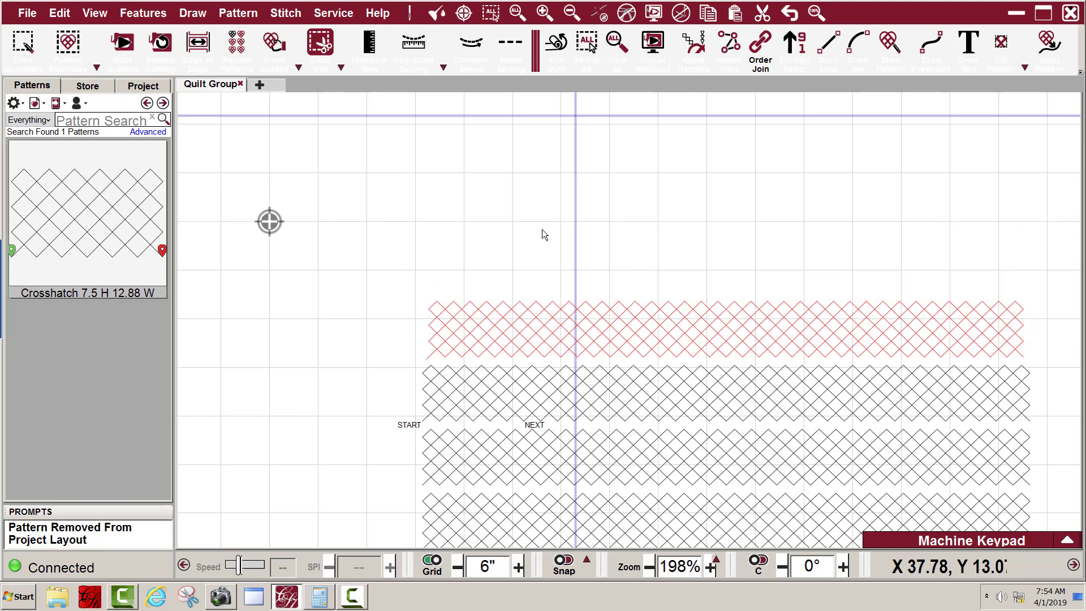
scroll(541, 233, down, 2)
scroll(549, 317, up, 3)
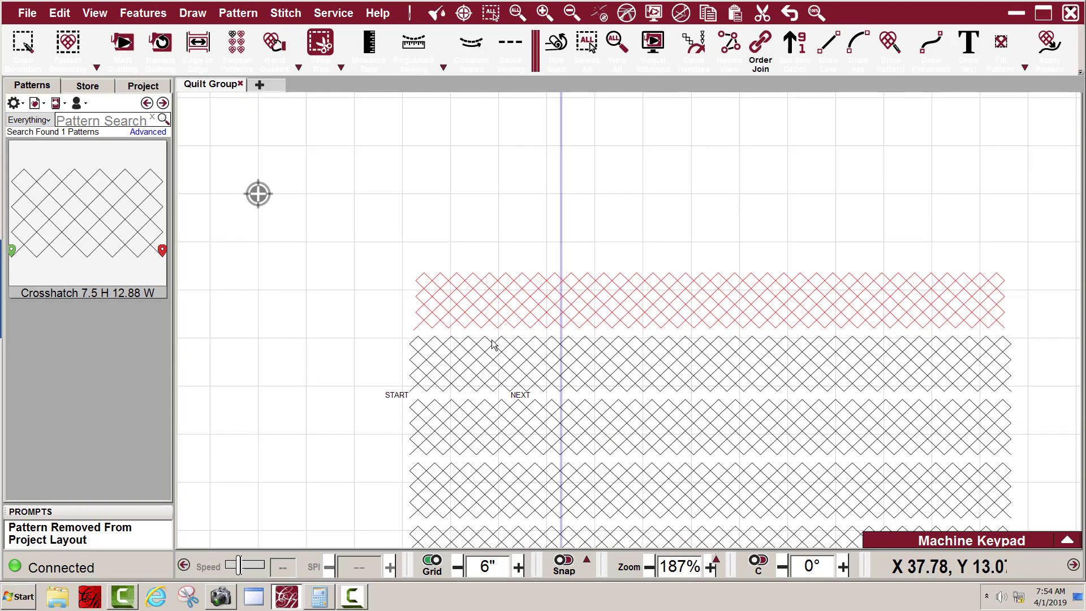
scroll(422, 346, up, 5)
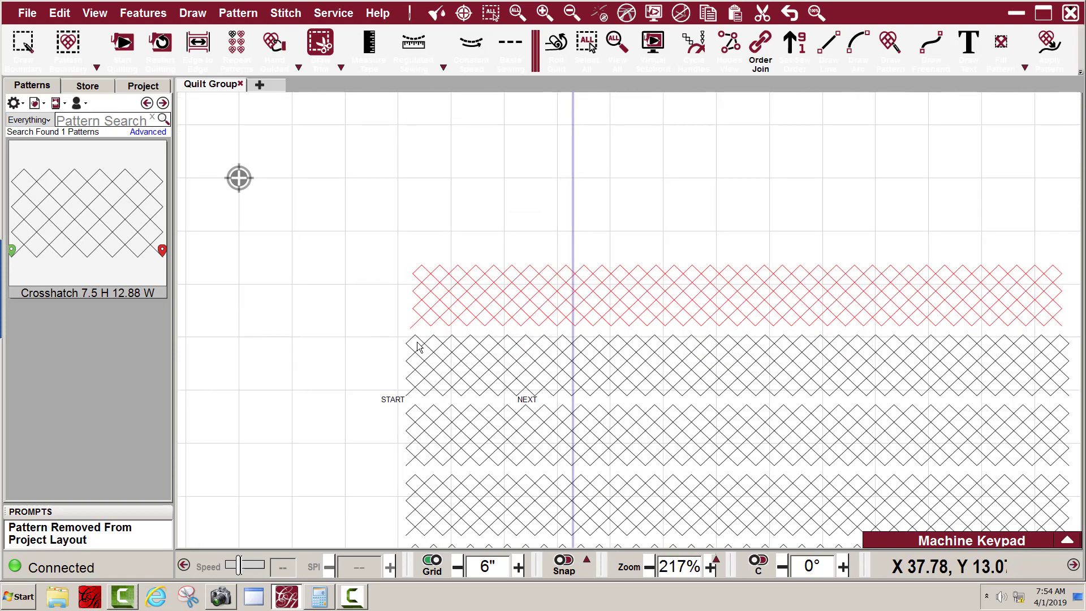
scroll(420, 339, up, 10)
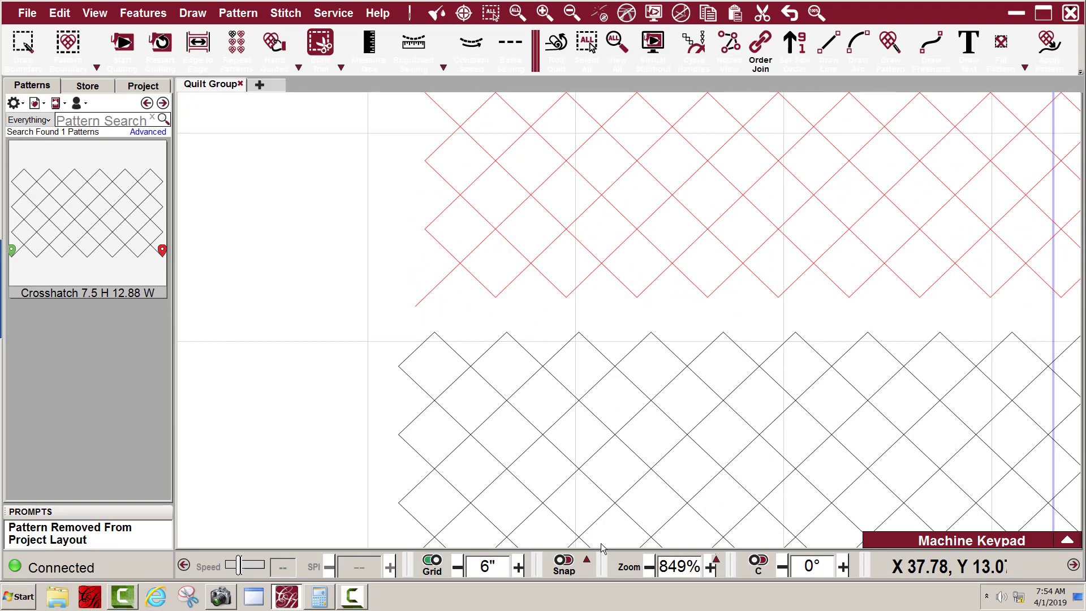
- Use Relocate > Shift ALL to 1 Point to align the red row's lower-left corner with the needle
right_click(626, 474)
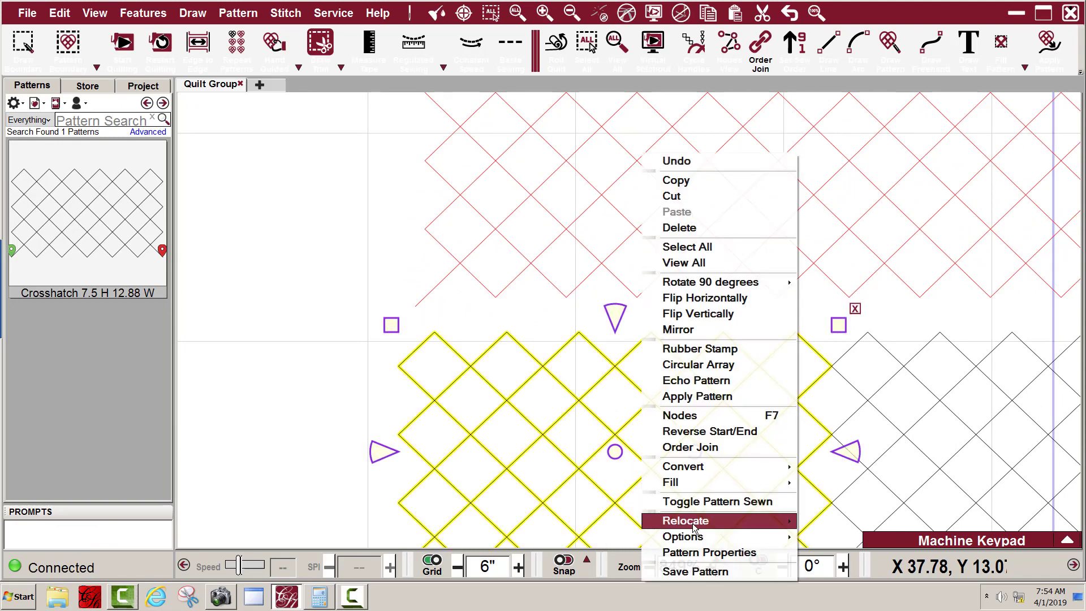
mouse_move(729, 521)
click(875, 534)
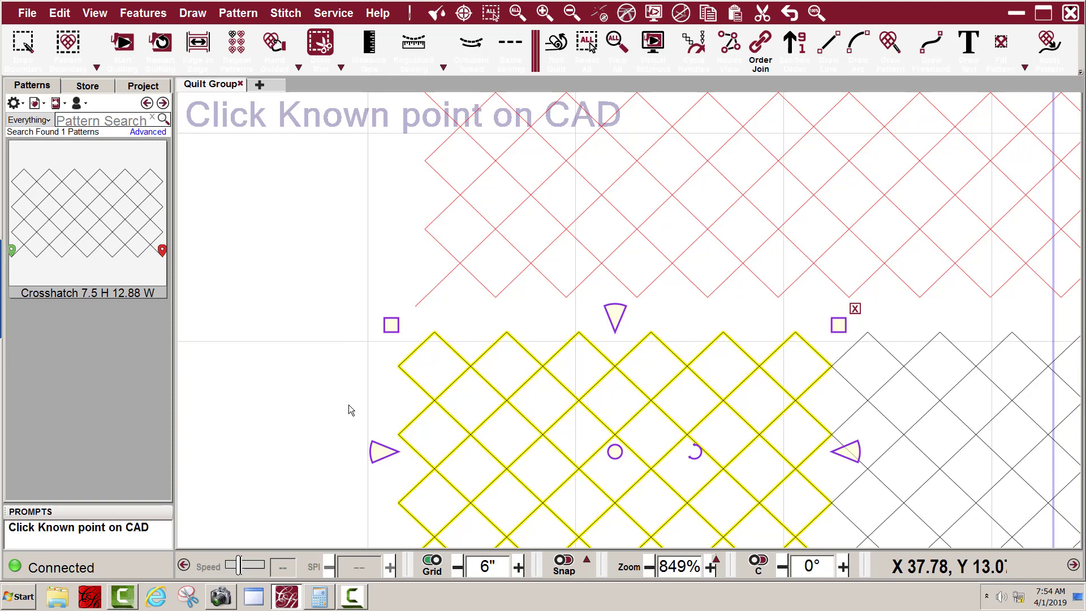
click(415, 307)
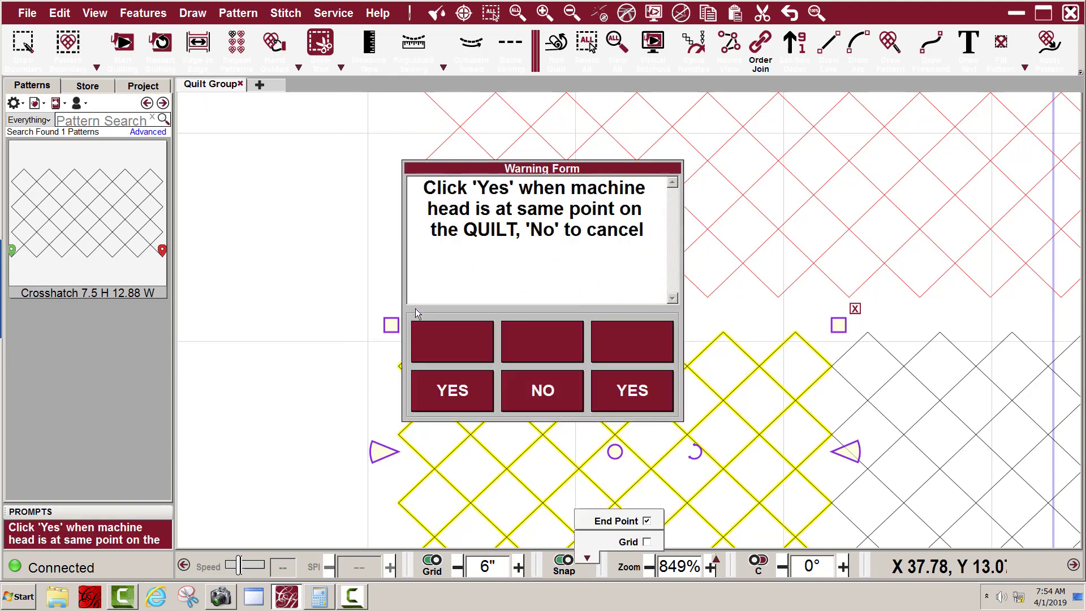
click(615, 392)
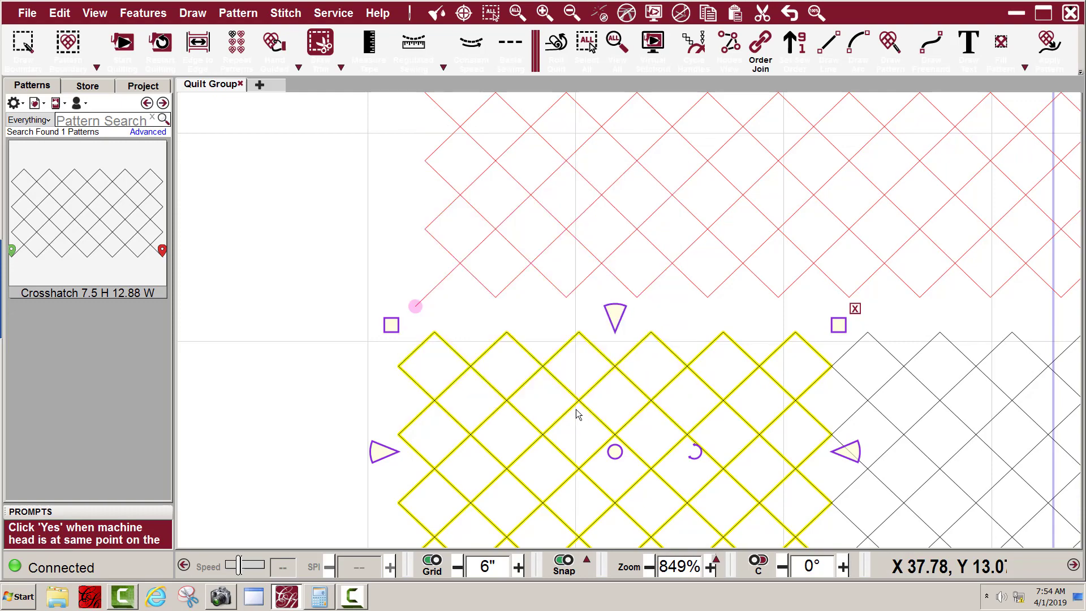
scroll(1029, 286, down, 3)
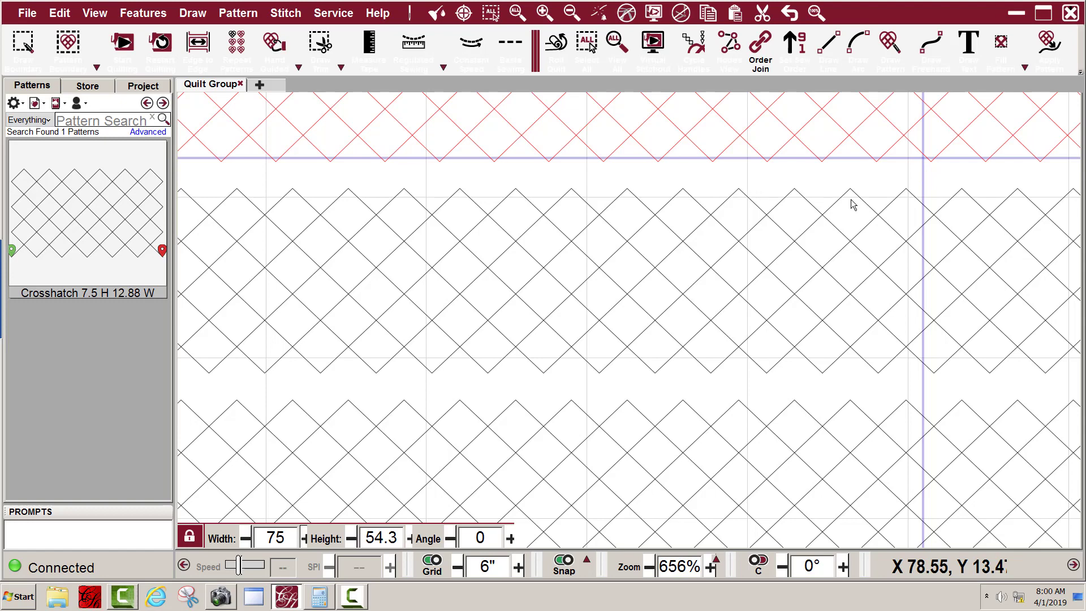
scroll(880, 168, up, 3)
scroll(880, 167, up, 5)
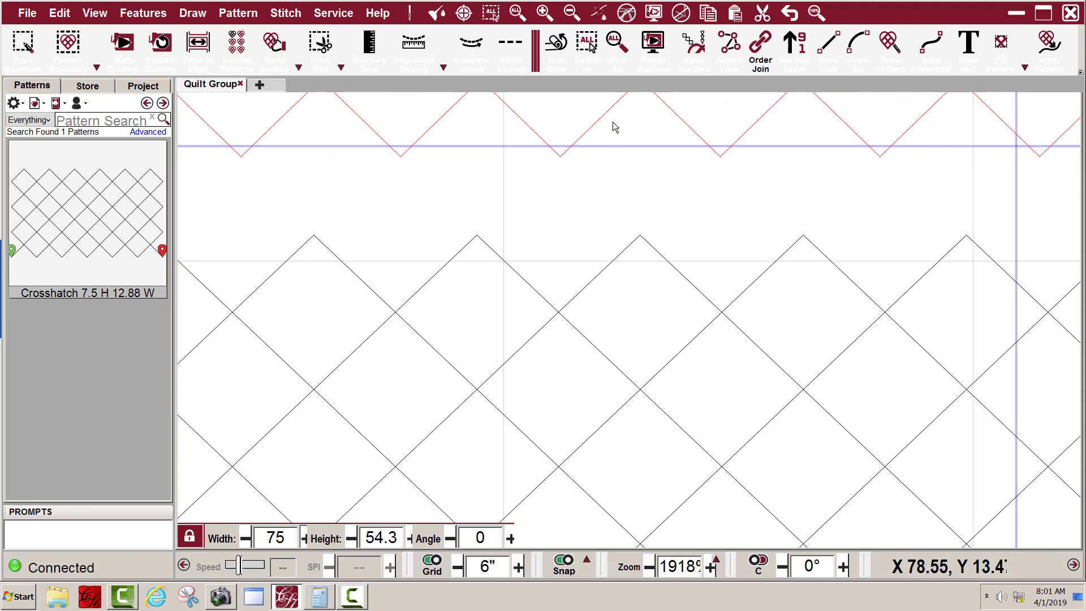
click(588, 43)
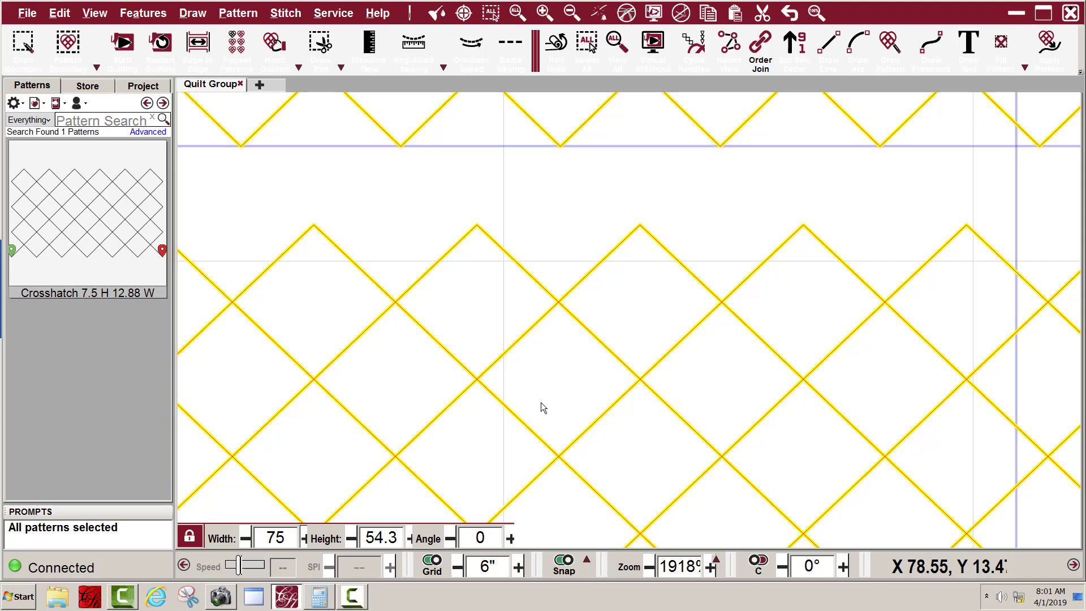
scroll(396, 487, down, 3)
scroll(616, 495, down, 1)
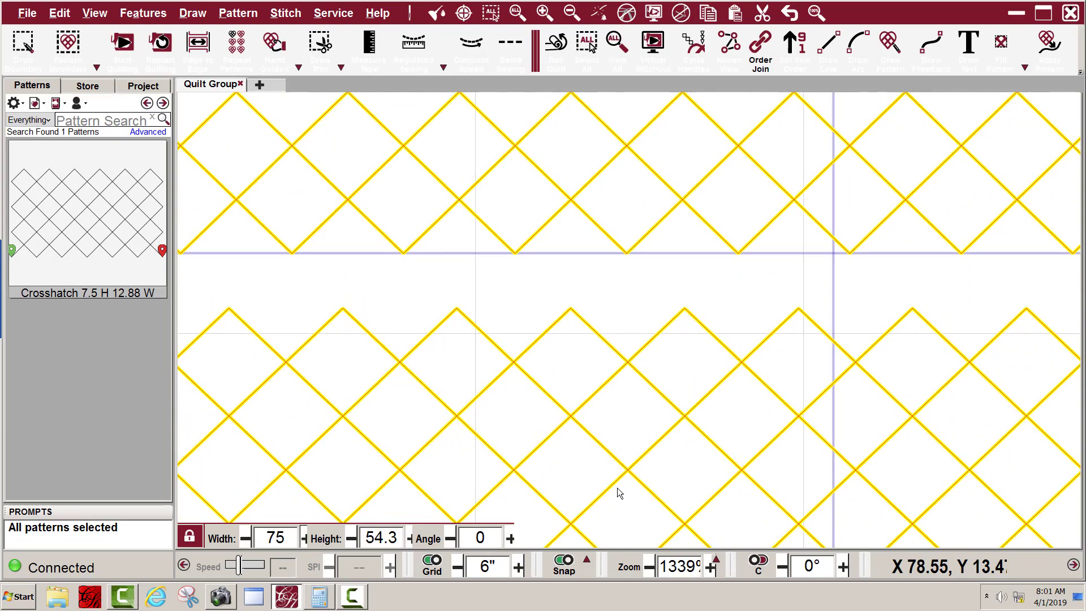
key(Escape)
scroll(820, 368, down, 2)
scroll(467, 219, down, 4)
scroll(557, 222, down, 1)
scroll(628, 215, down, 2)
scroll(753, 218, down, 1)
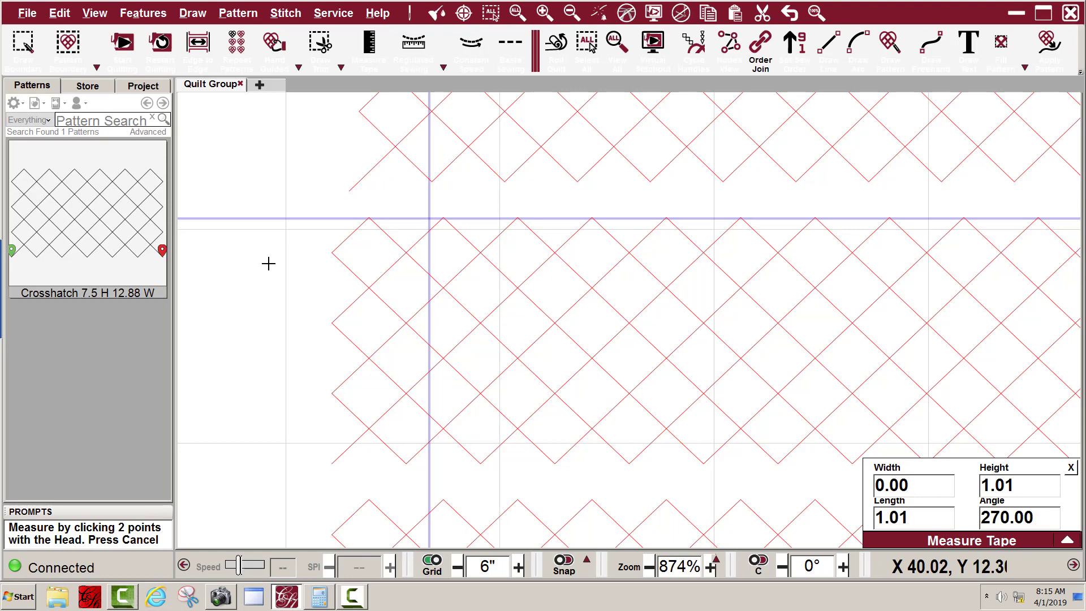
- Close the measure tape after reading the 1.01 gap between rows
key(Escape)
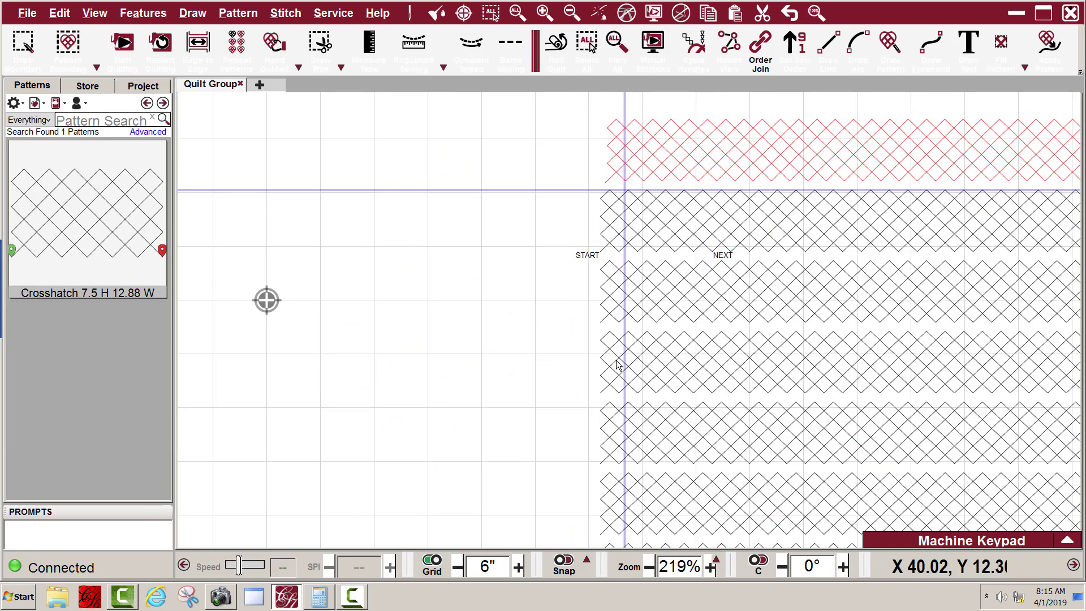
- Select the small 12.5 × 6.9 crosshatch block starting the third black row
click(642, 365)
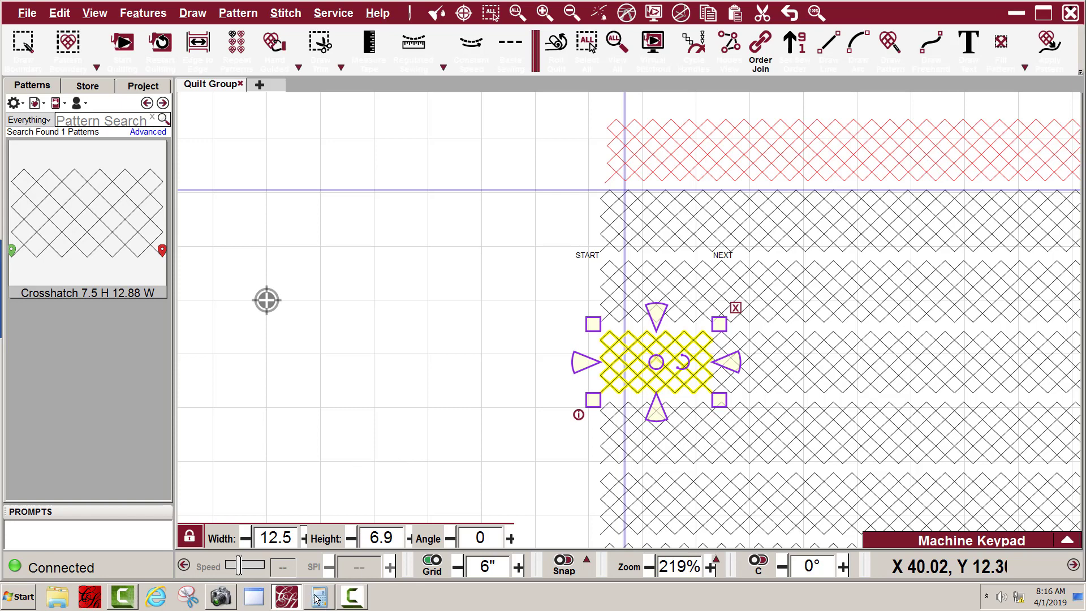
mouse_move(321, 601)
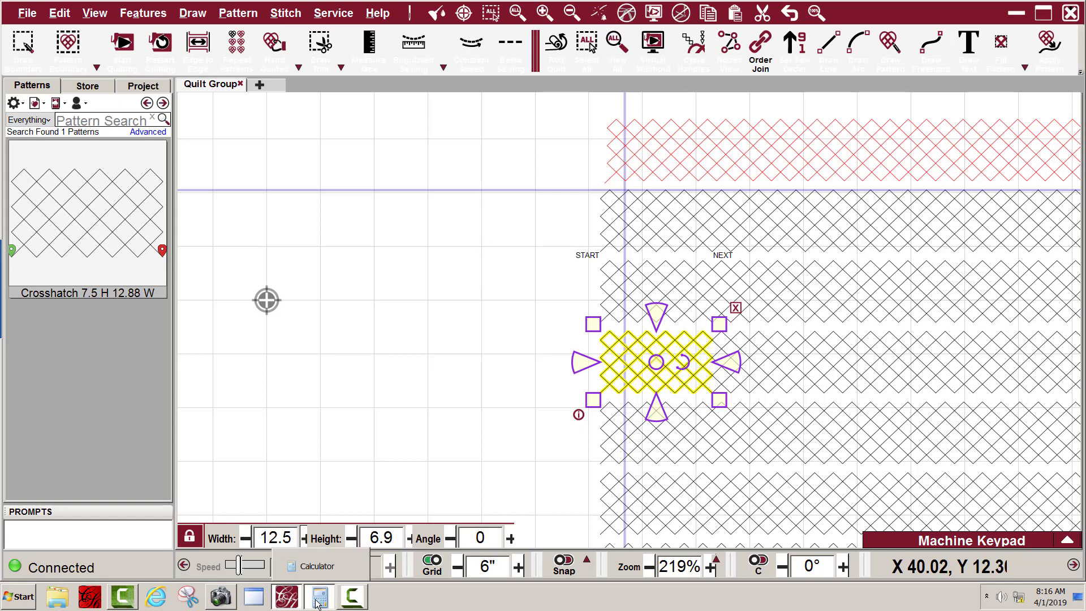
click(317, 600)
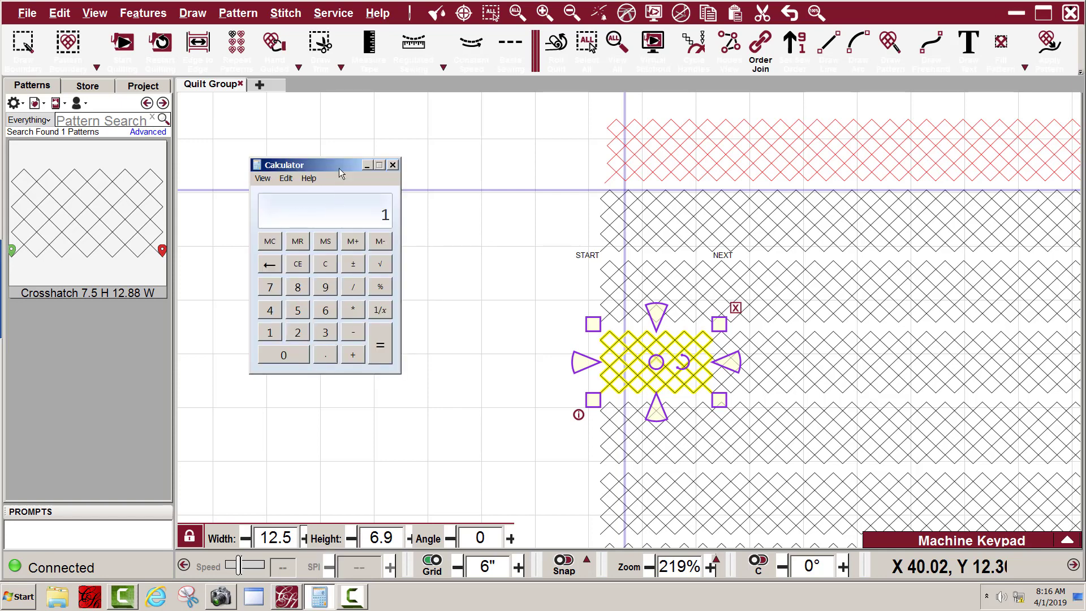
drag(338, 169, 487, 228)
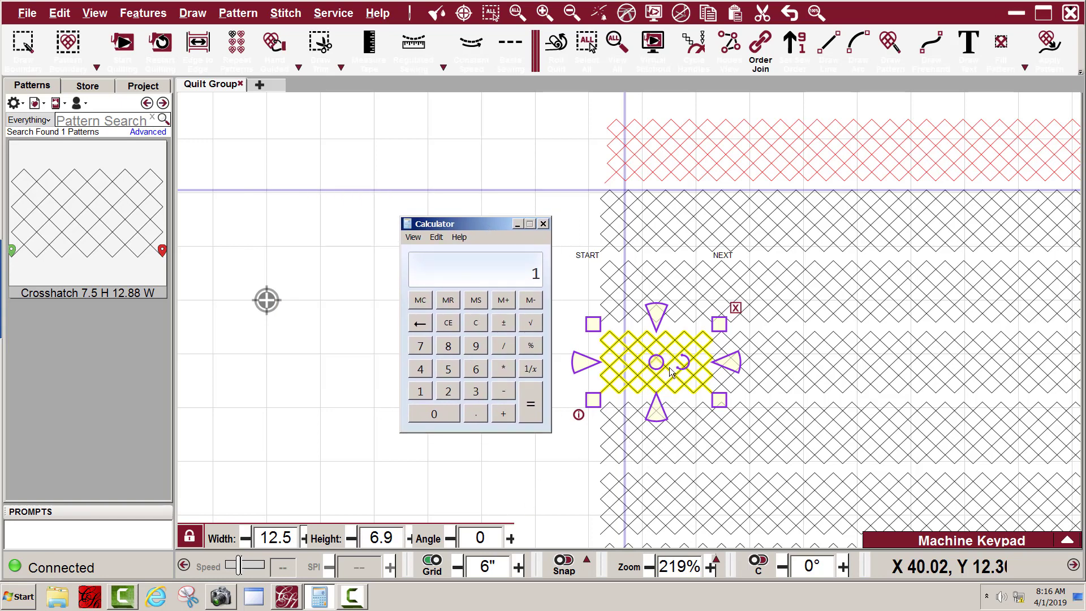
click(421, 346)
click(478, 393)
click(479, 415)
click(448, 369)
click(531, 407)
click(521, 414)
click(544, 224)
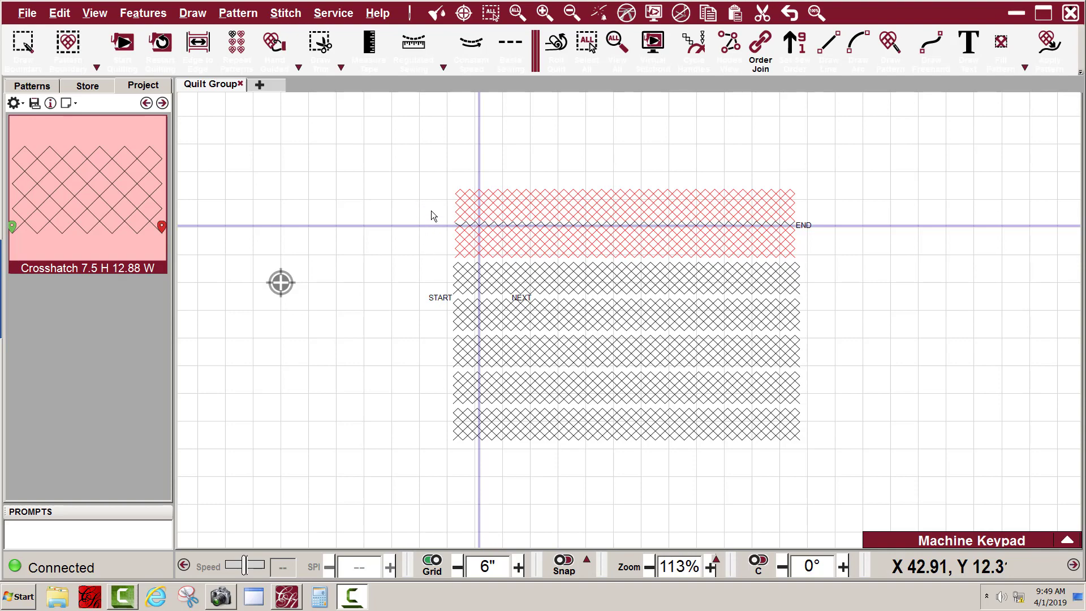
- Zoom in closely on the gap between the two red crosshatch rows
scroll(485, 234, up, 3)
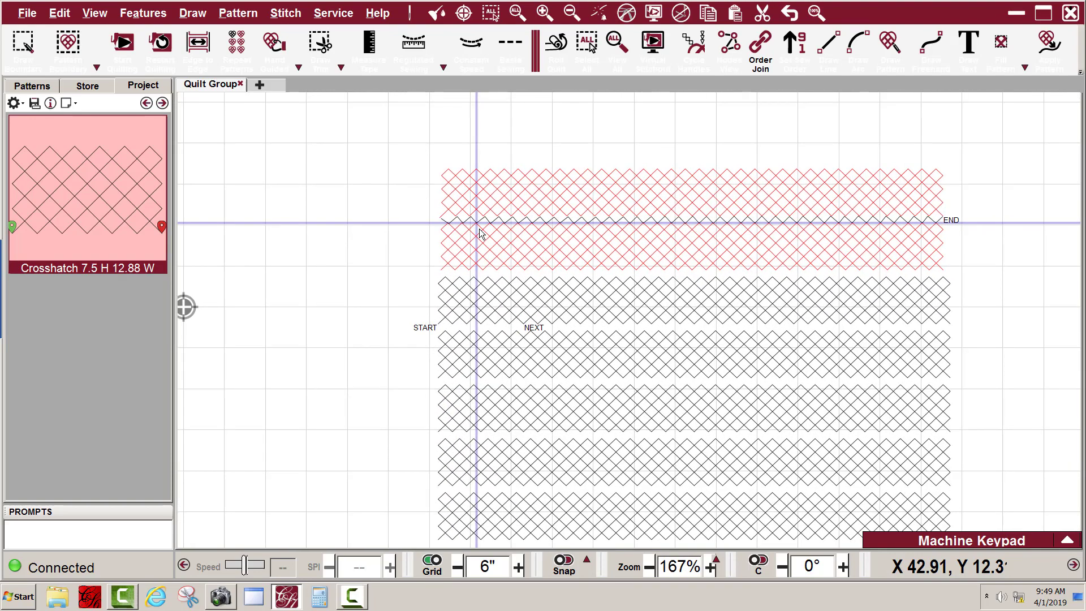
scroll(480, 233, up, 4)
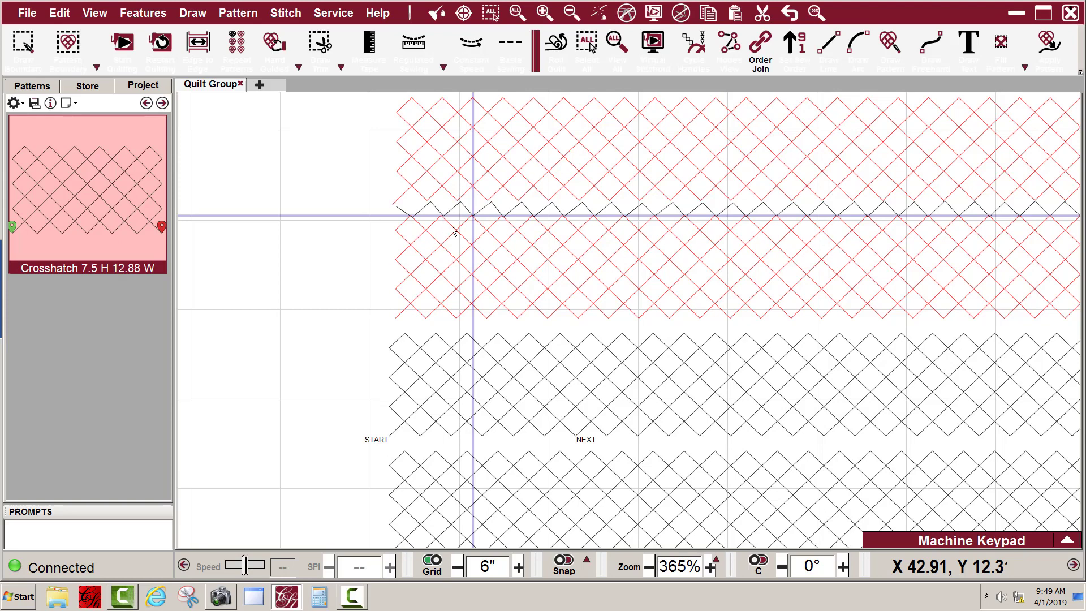
scroll(453, 229, up, 1)
scroll(475, 226, up, 4)
scroll(566, 236, up, 1)
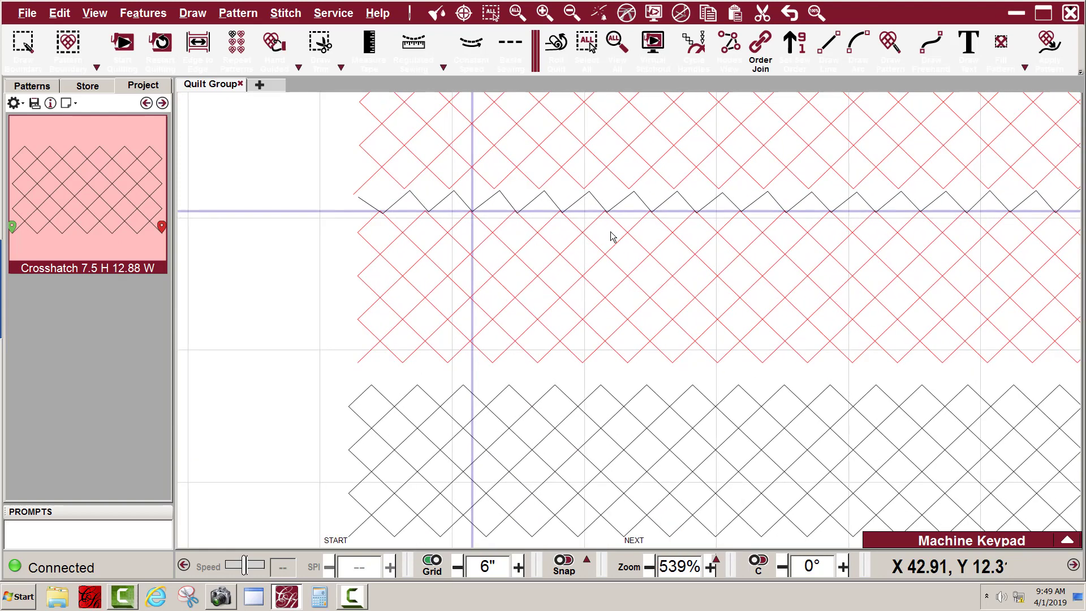
scroll(609, 235, up, 1)
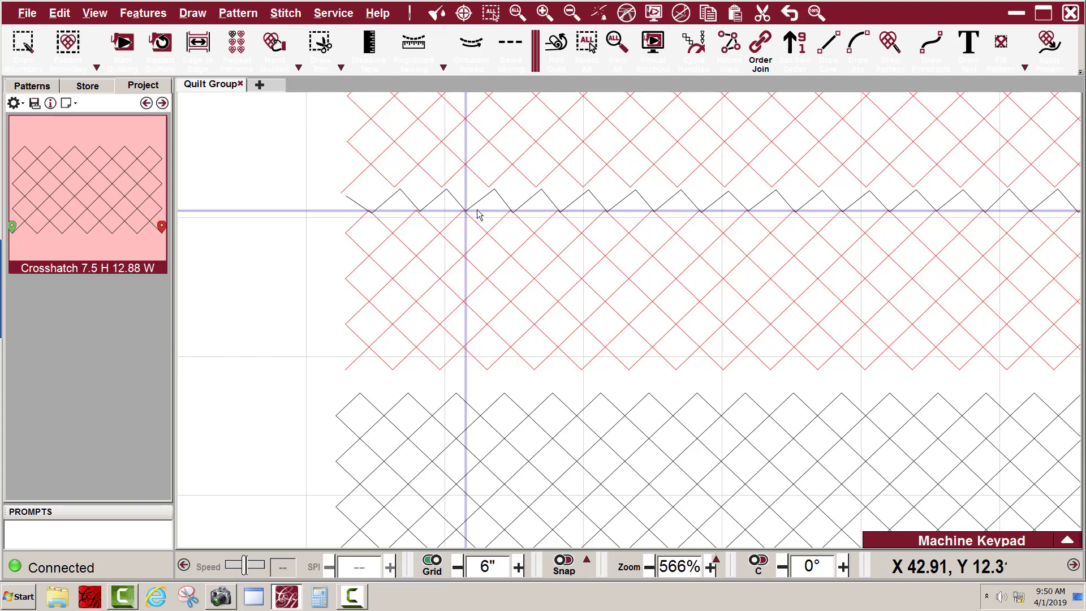
scroll(461, 214, up, 3)
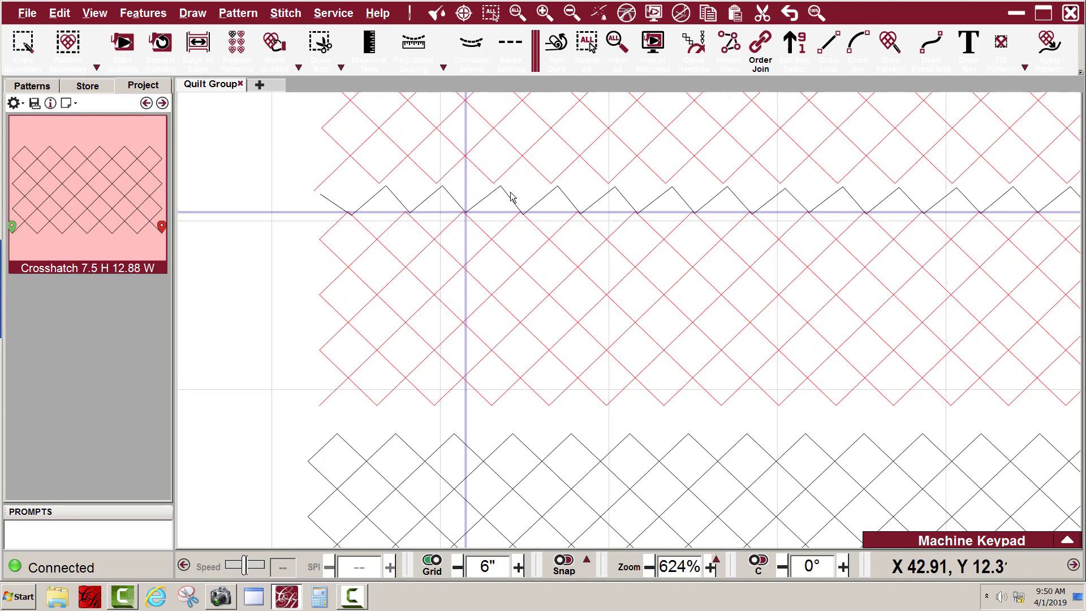
scroll(502, 197, up, 1)
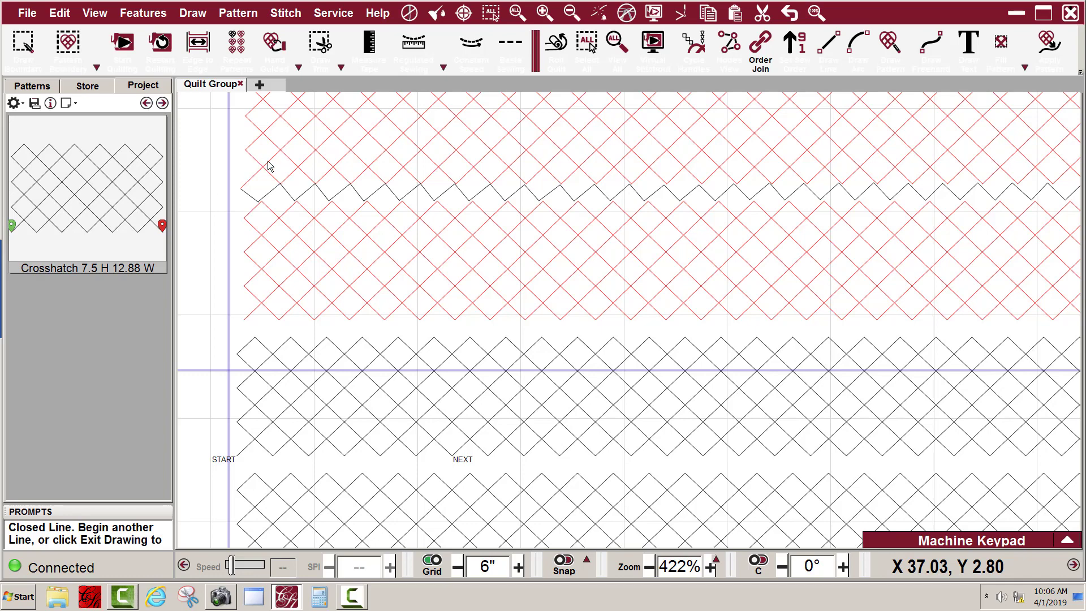
- Select the 73.33 × 1.13 zigzag line spanning the red crosshatch row
scroll(264, 167, down, 1)
scroll(255, 176, down, 9)
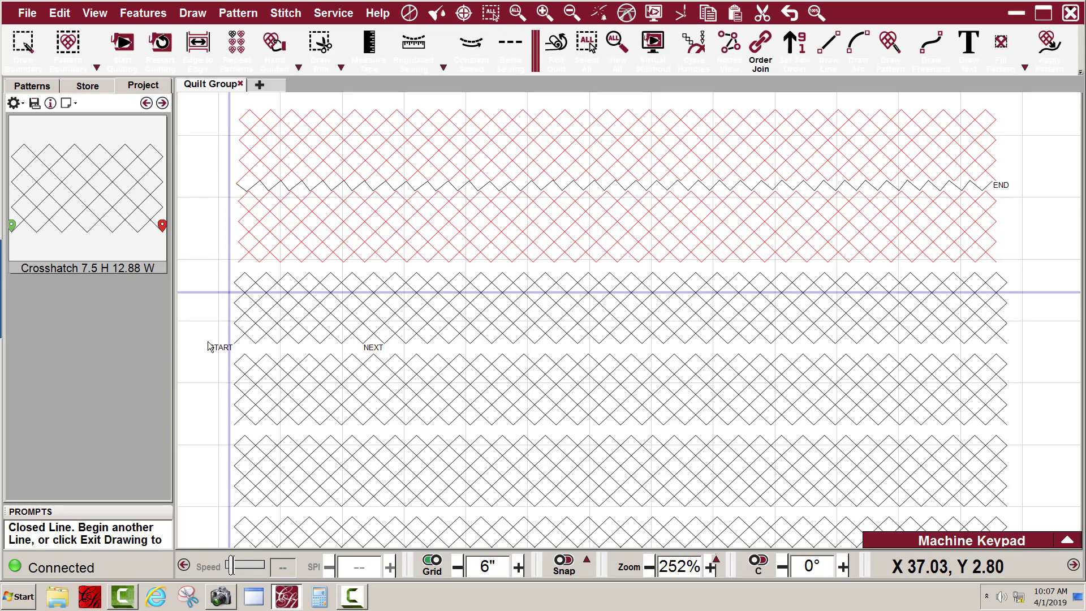
scroll(283, 283, down, 1)
scroll(276, 192, down, 2)
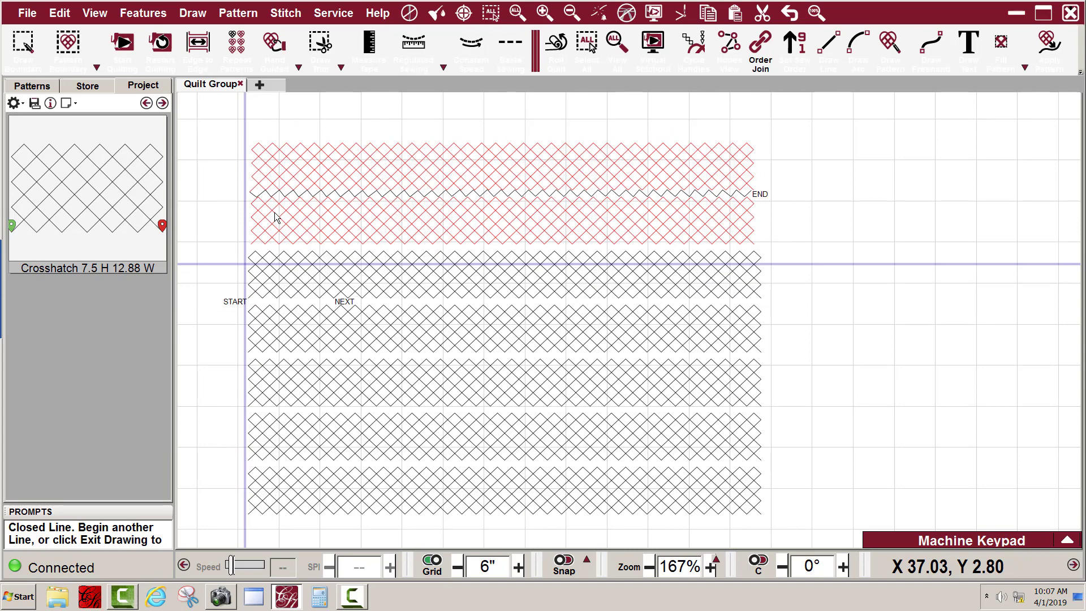
scroll(274, 213, up, 5)
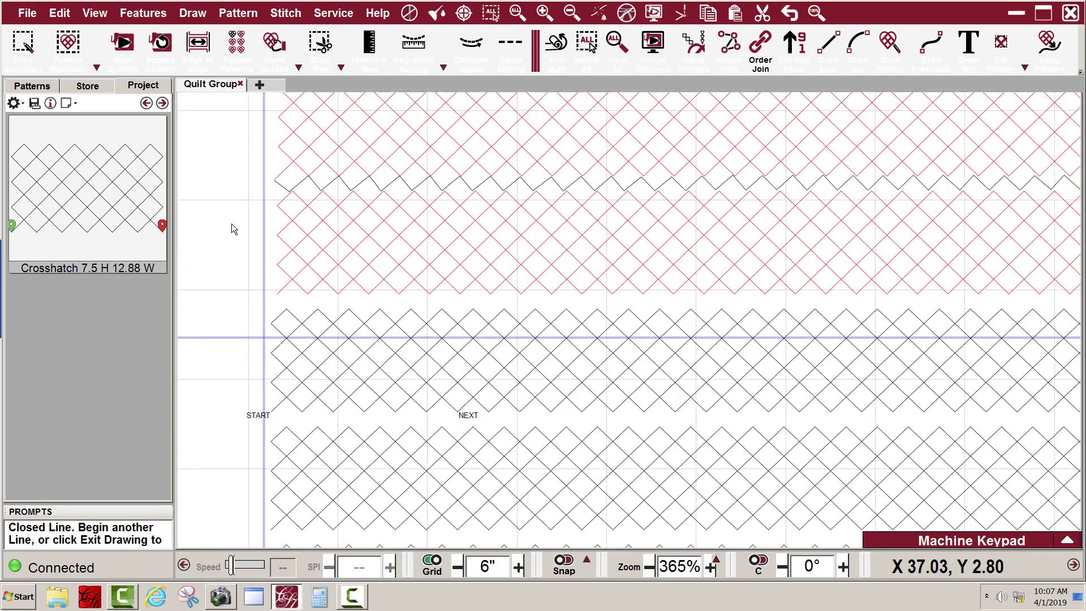
scroll(198, 222, up, 1)
scroll(191, 223, down, 1)
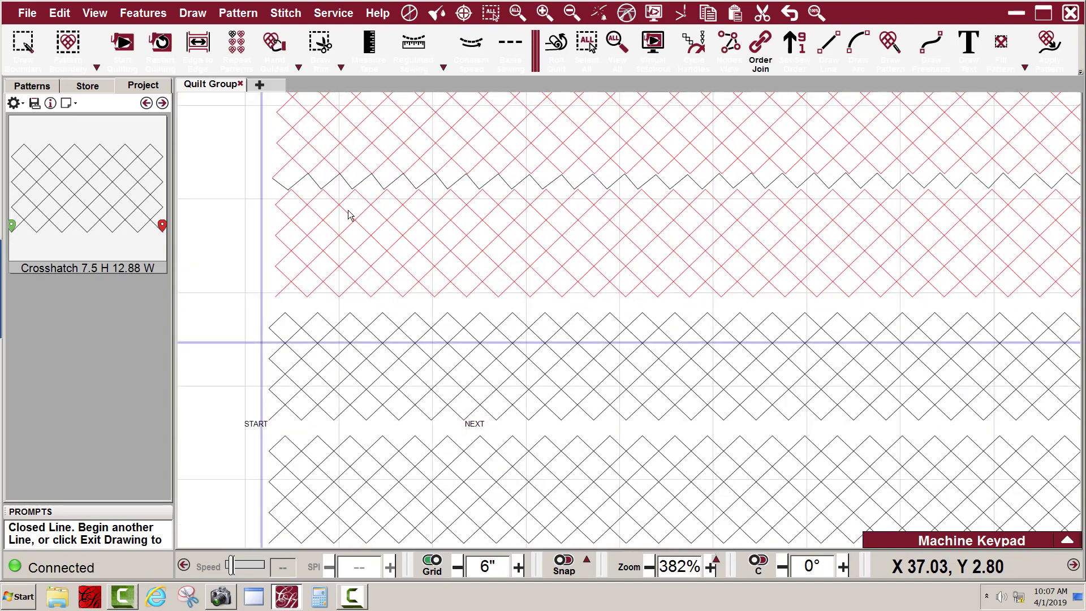
click(340, 182)
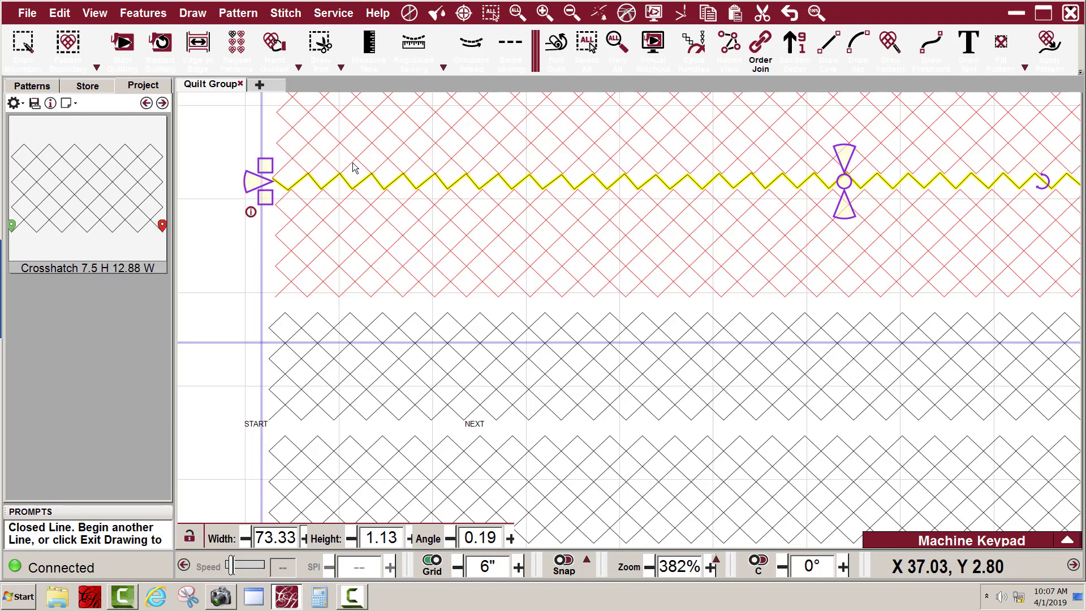
- Change the zigzag line's sew order from 42 to 0 so it sews first
click(795, 56)
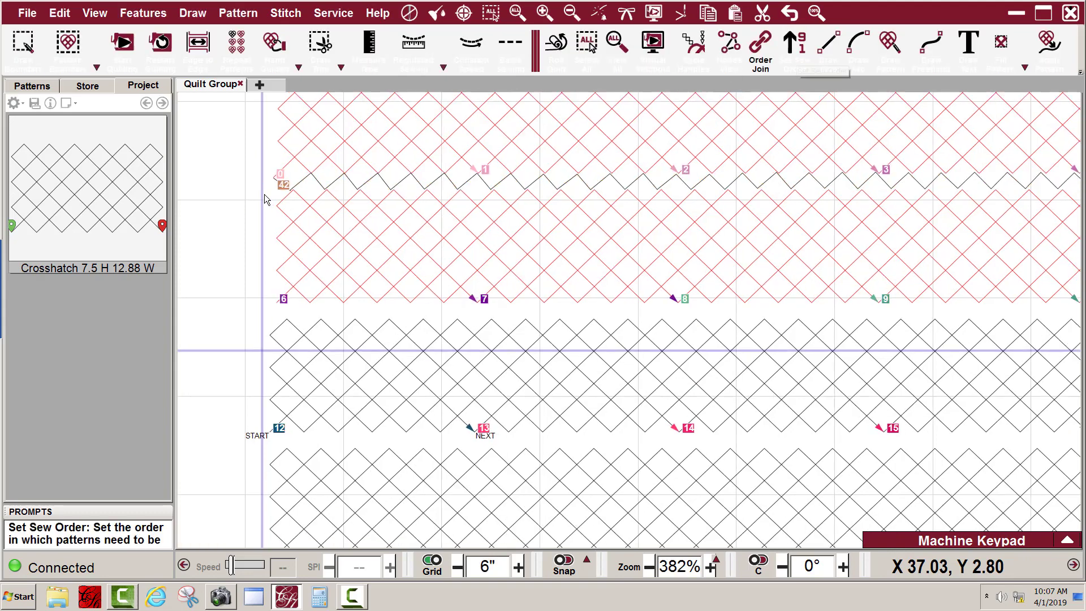
scroll(300, 212, up, 8)
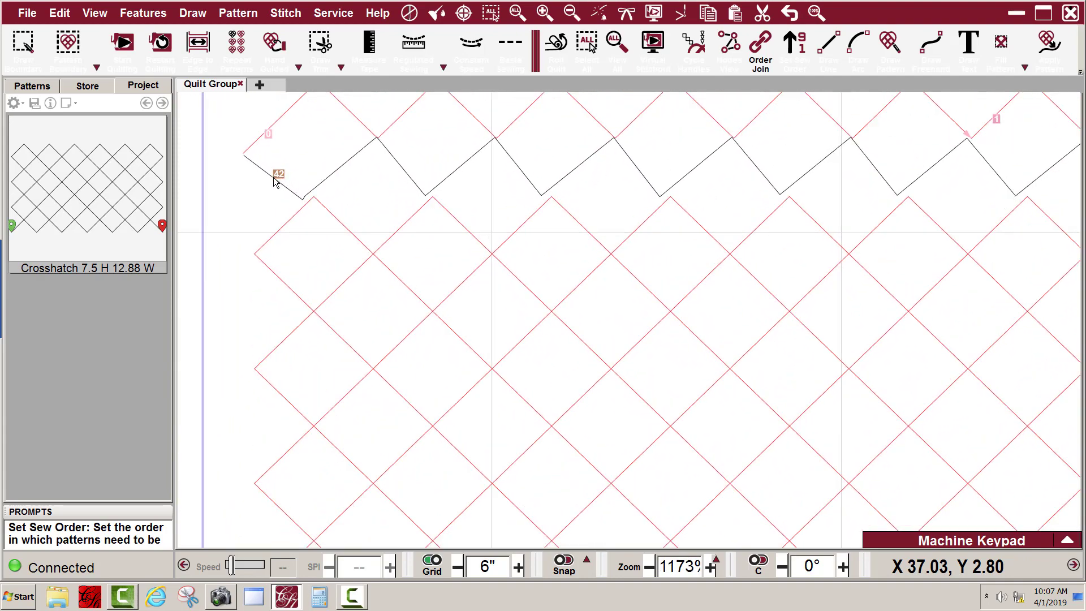
scroll(274, 179, up, 5)
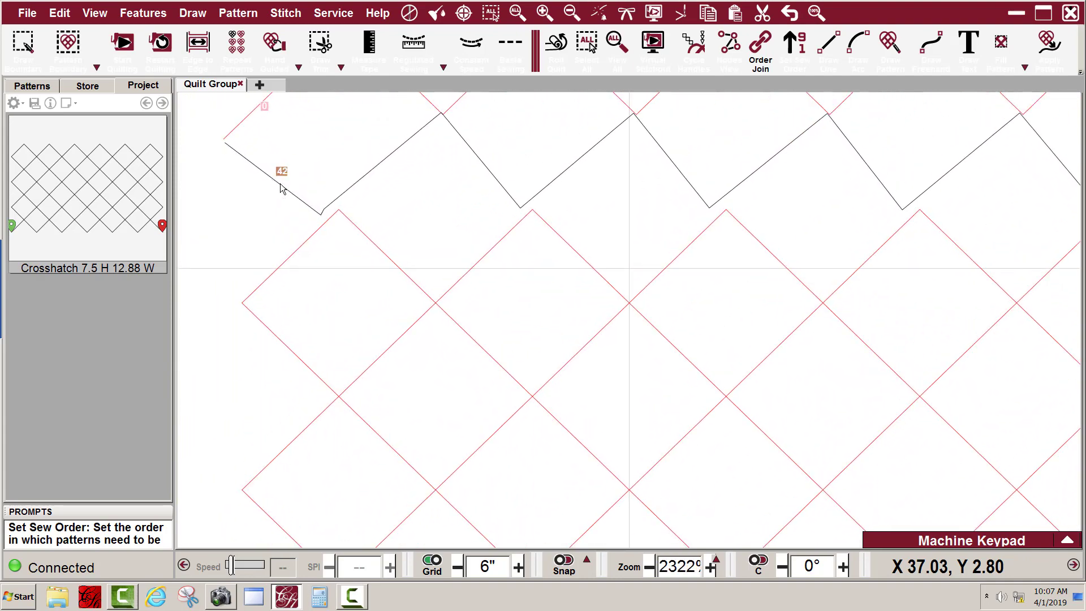
click(280, 173)
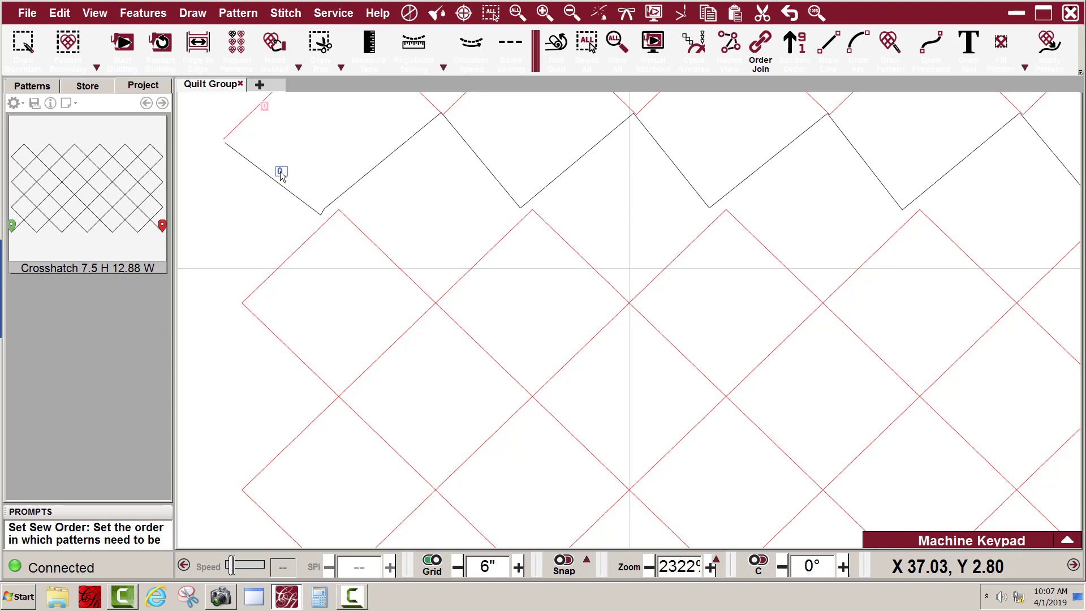
click(794, 45)
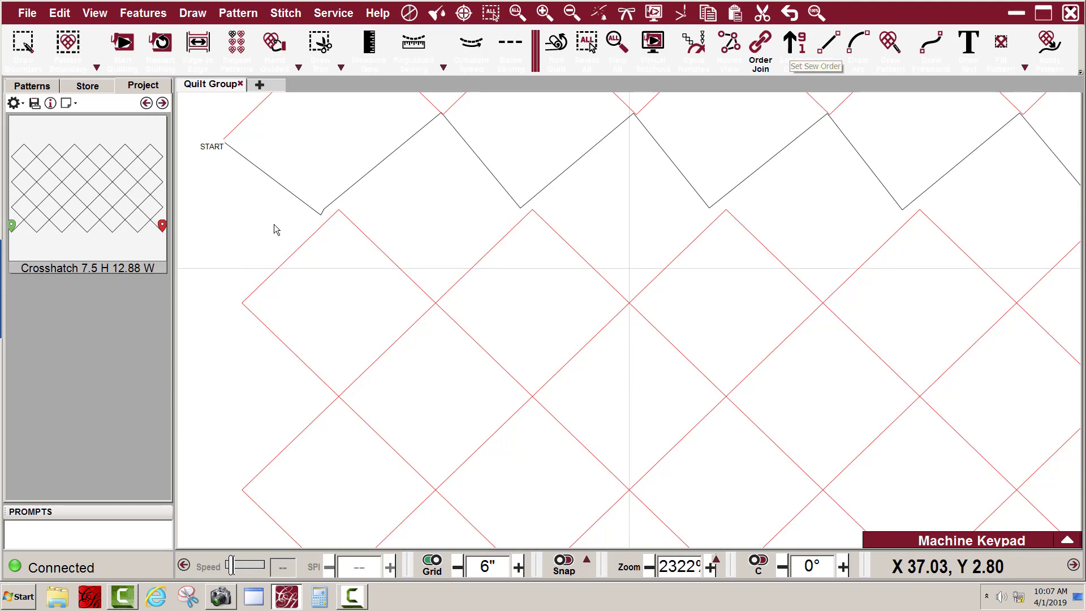
scroll(226, 232, down, 2)
scroll(206, 204, down, 4)
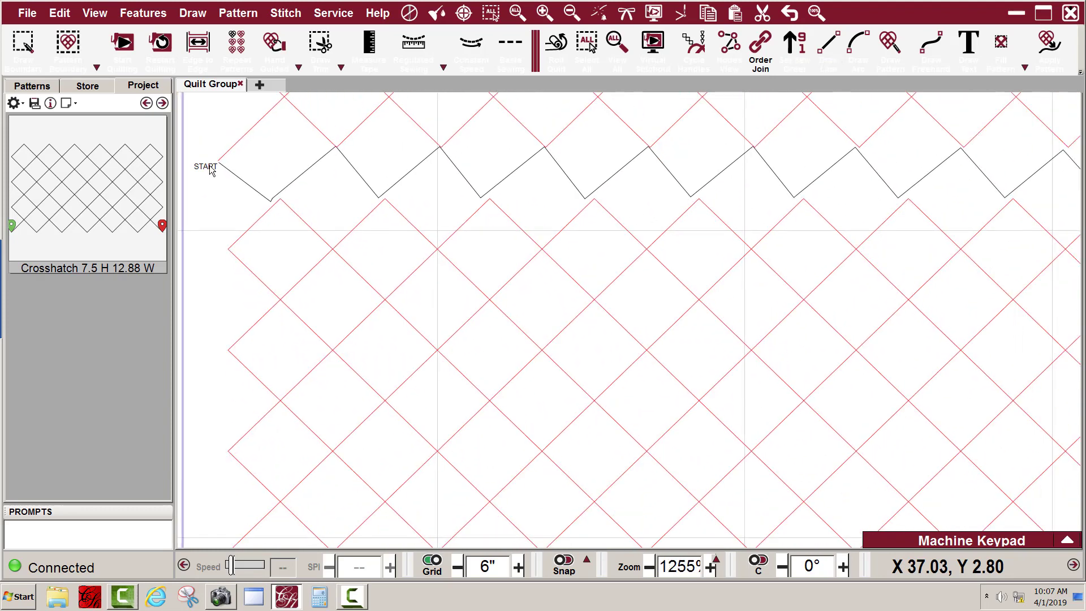
scroll(234, 184, down, 2)
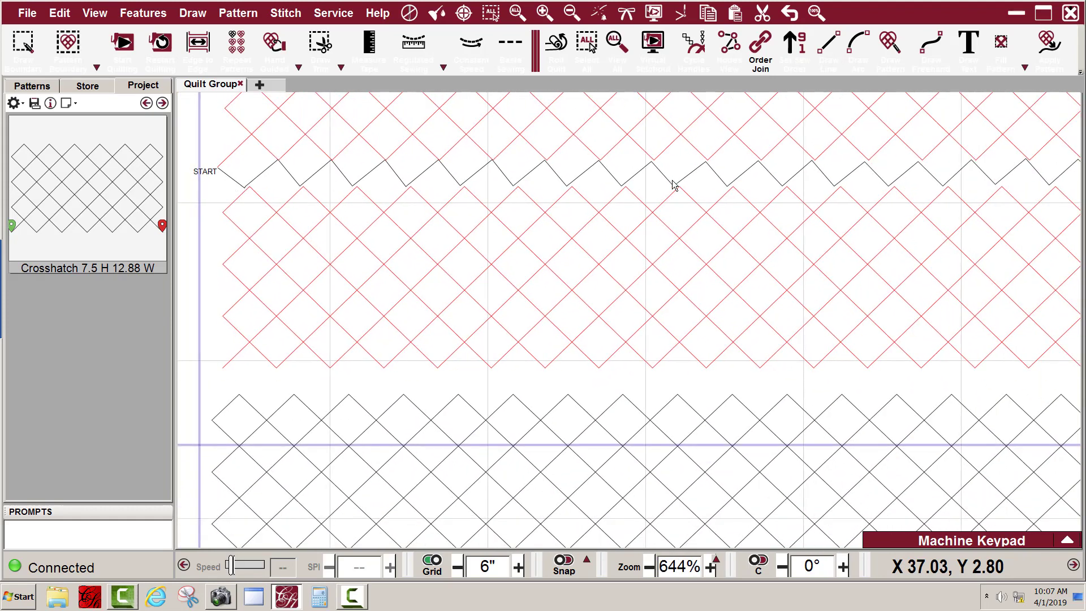